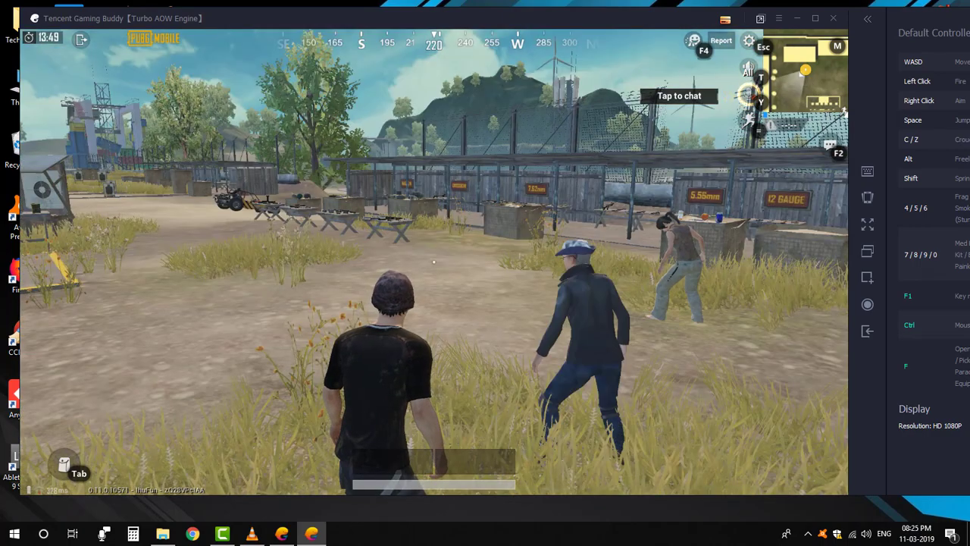
Step: Walk to the 5.56mm weapon table at the training range and pick up the M249 and AUG A3
key(w)
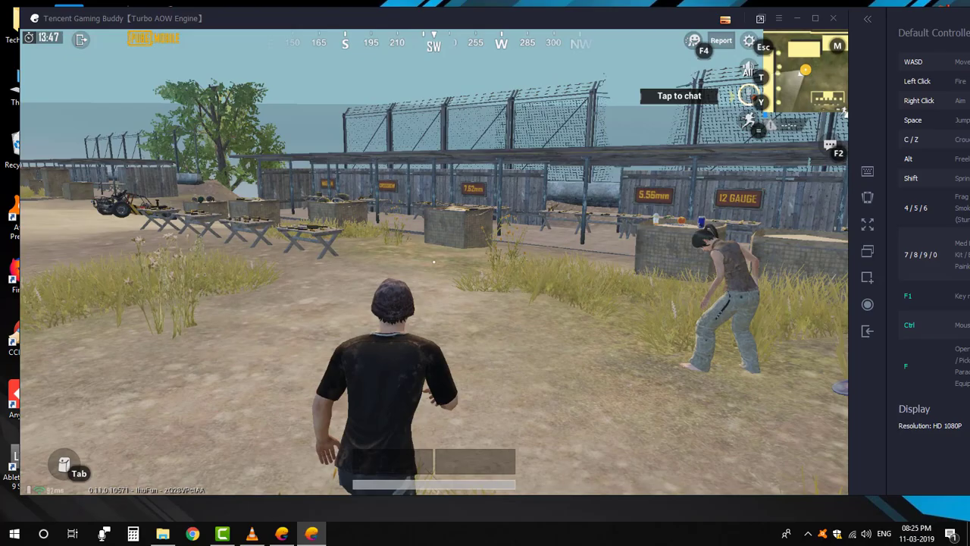
key(w)
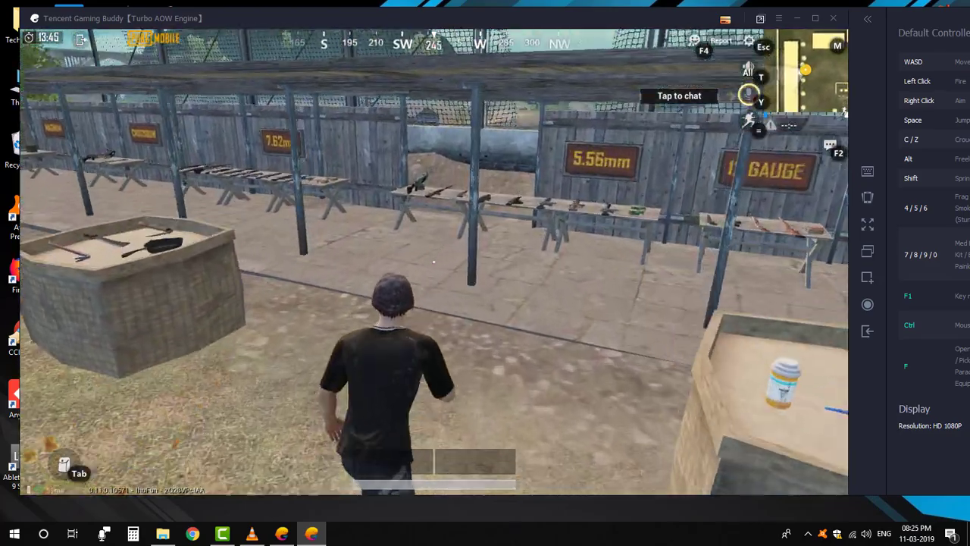
key(w)
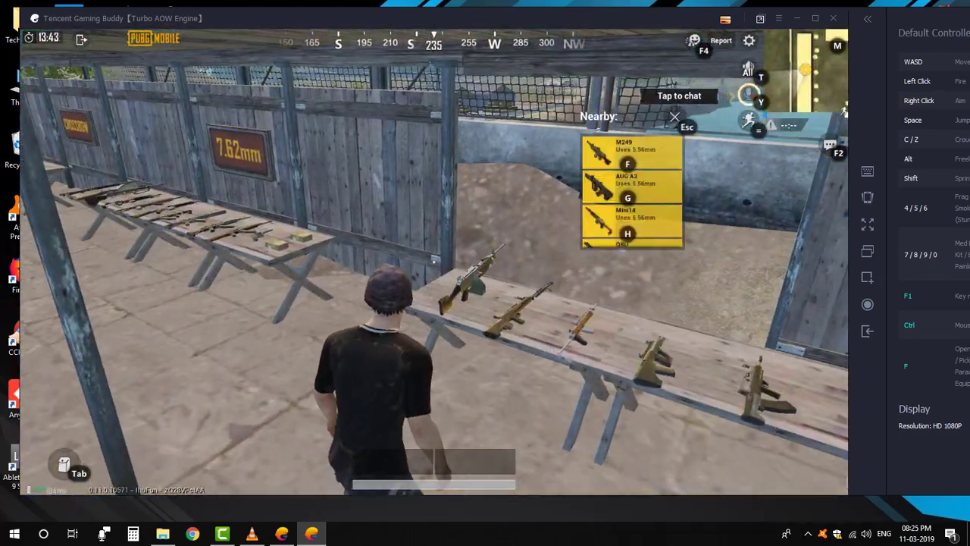
key(f)
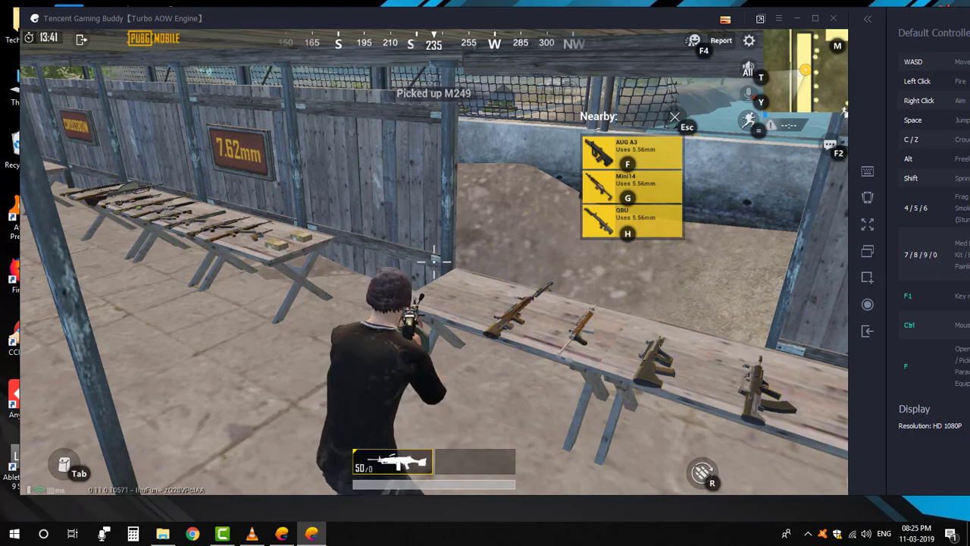
key(f)
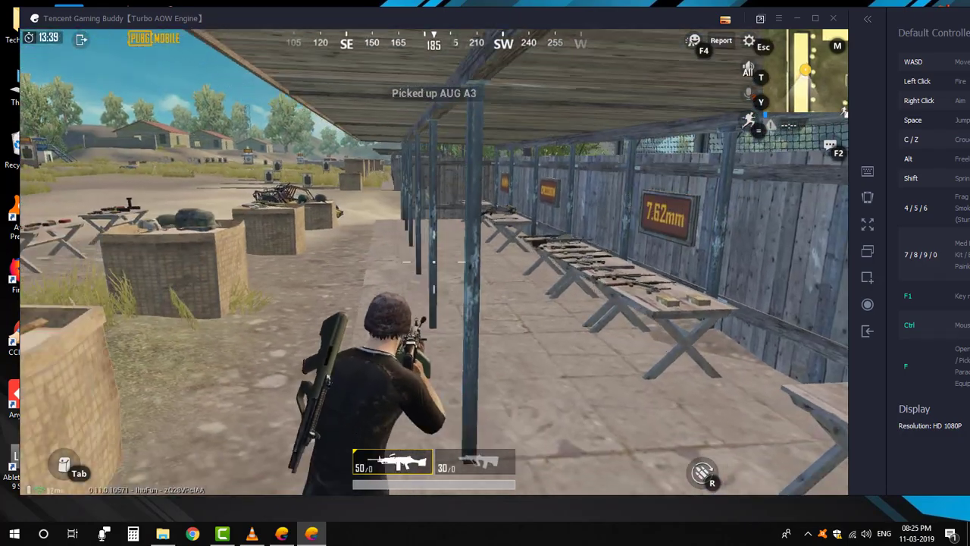
Step: Run out to the shooting targets and test aiming down the M249's sights
key(w)
key(w)
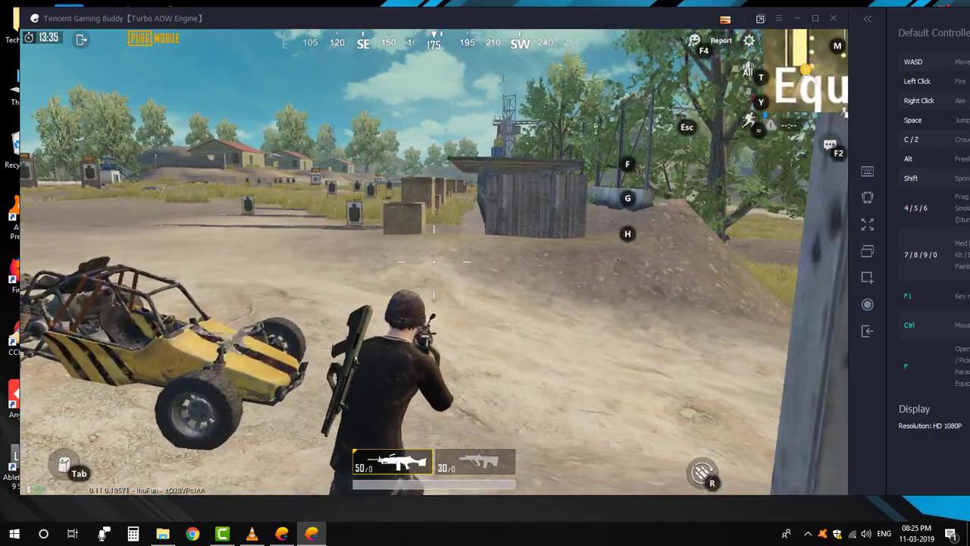
key(a)
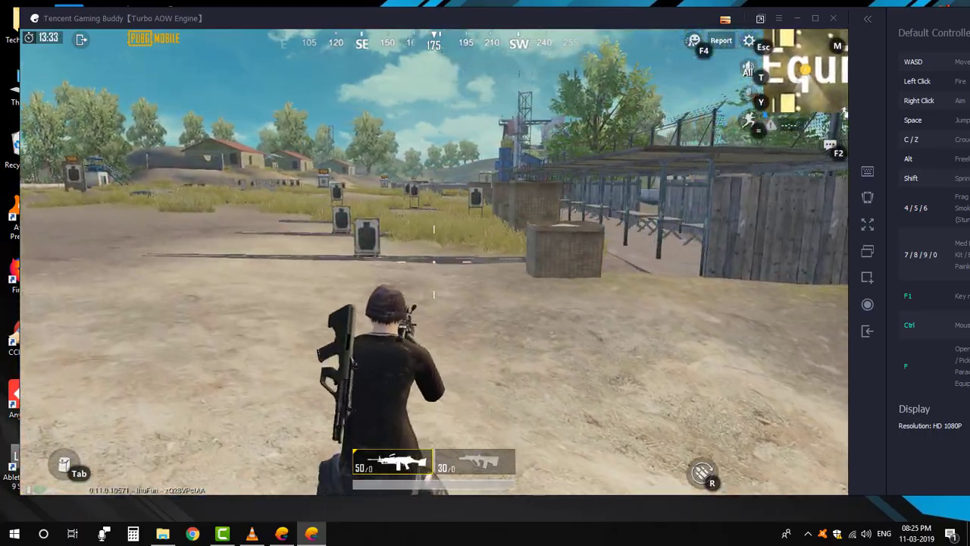
right_click(434, 261)
key(d)
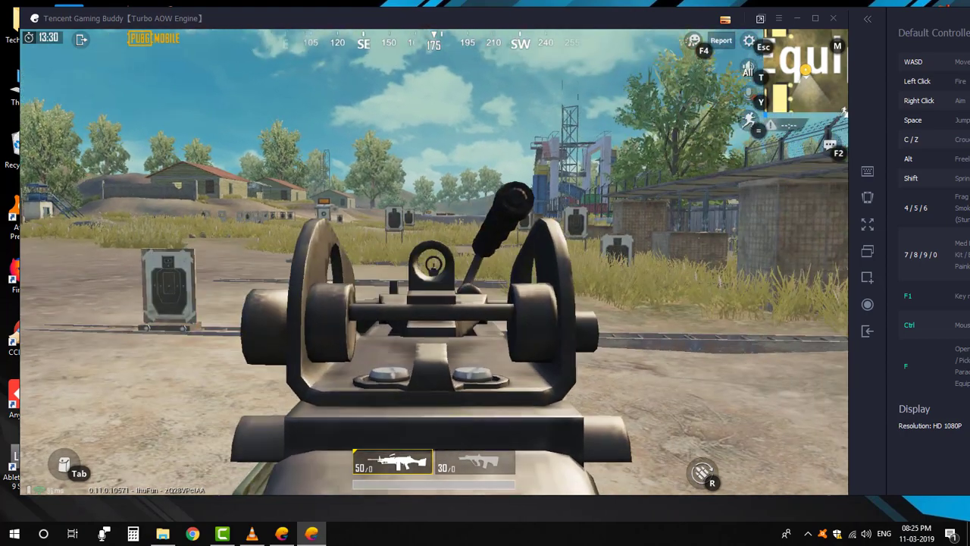
right_click(434, 261)
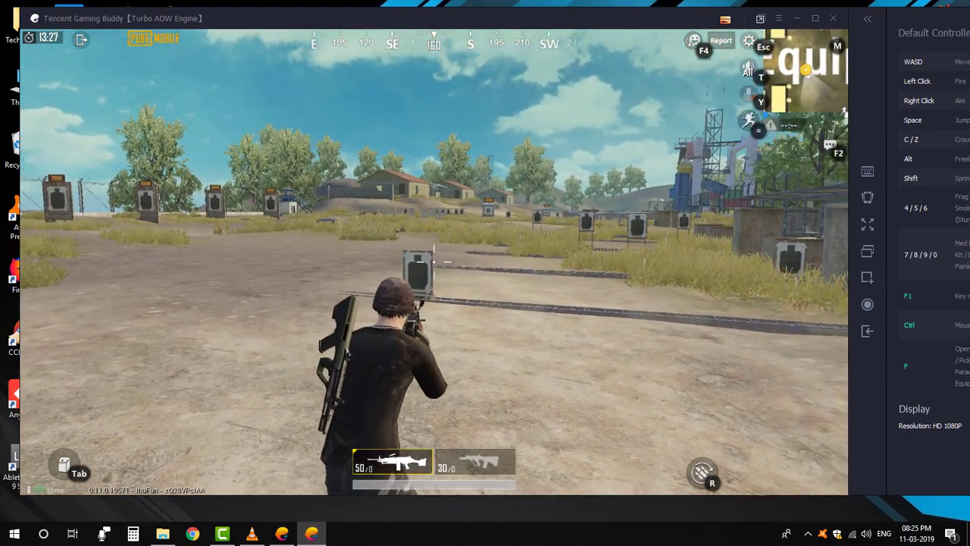
mouse_move(433, 261)
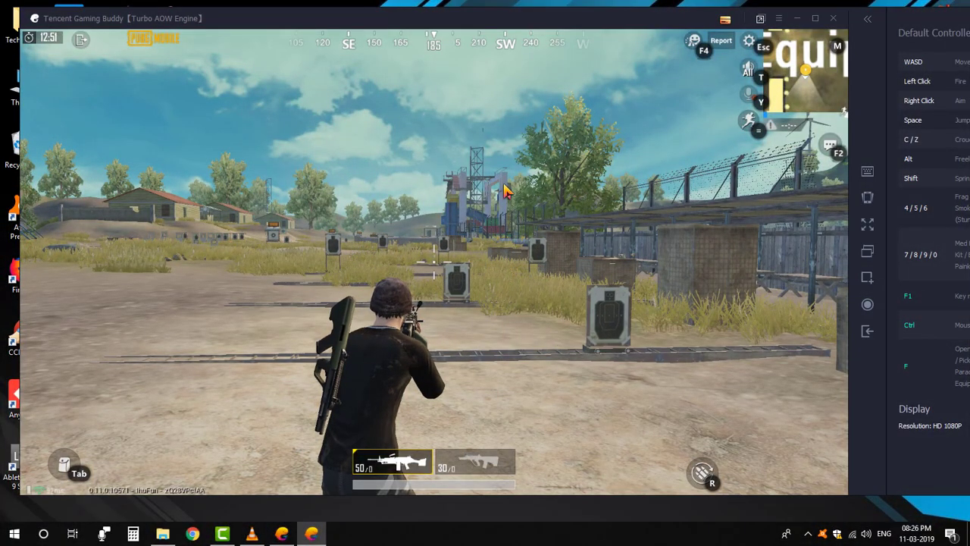
Step: Set the emulator's engine resolution to 1280x720 in the Setting Center
click(778, 19)
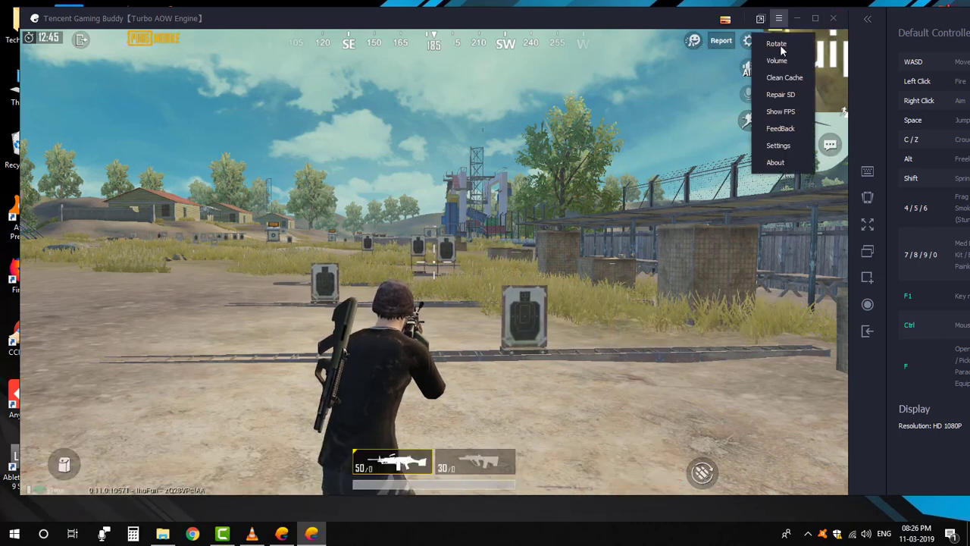
click(765, 157)
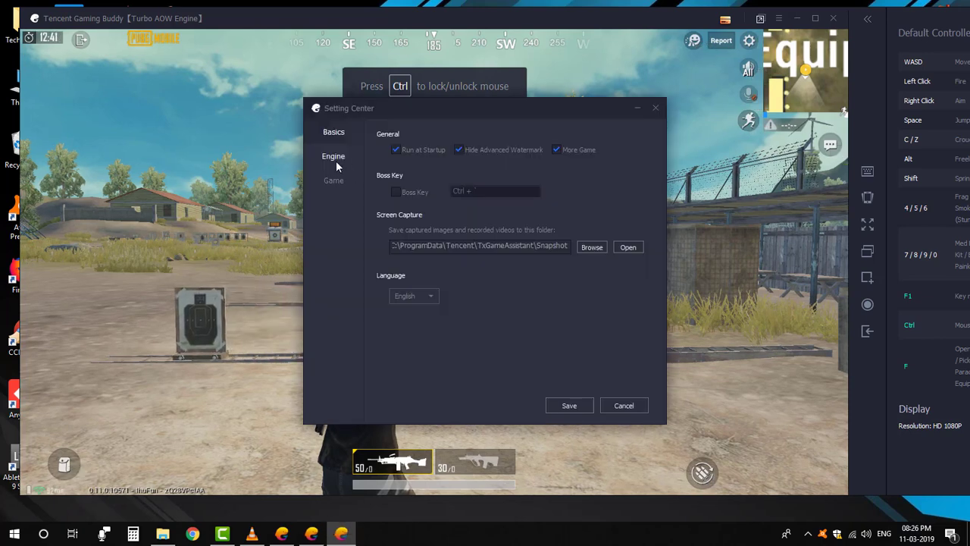
click(336, 161)
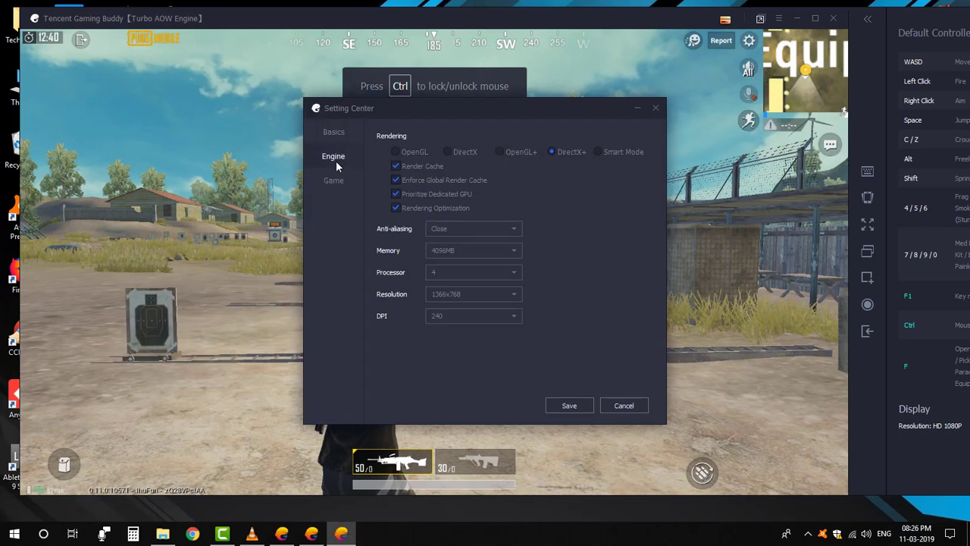
click(438, 298)
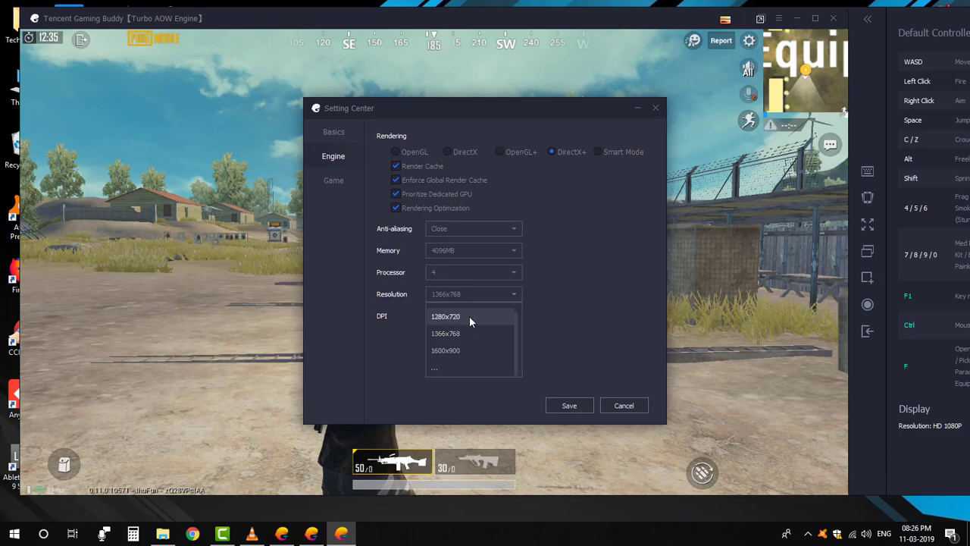
click(463, 316)
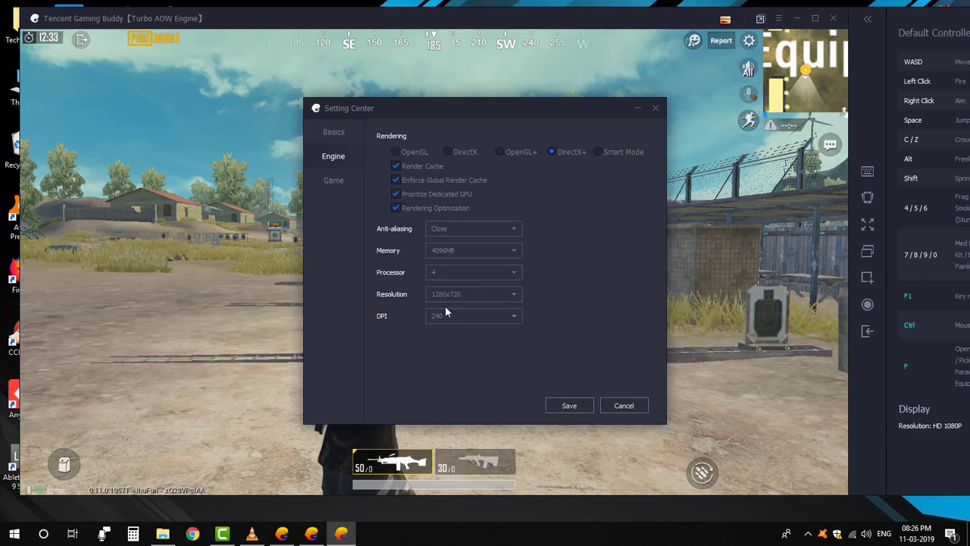
Step: Set PUBG MOBILE's gaming resolution to SD 720P and save the emulator settings
click(330, 182)
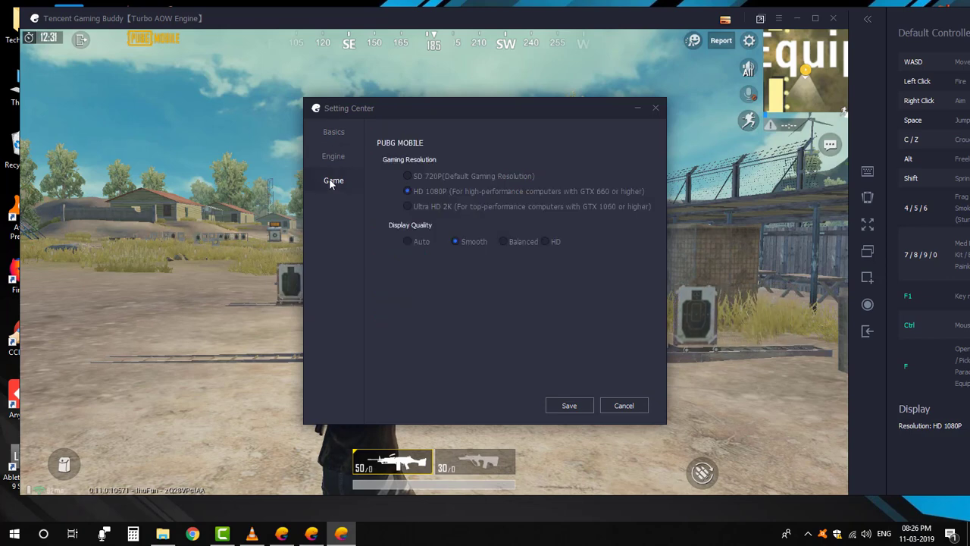
click(459, 177)
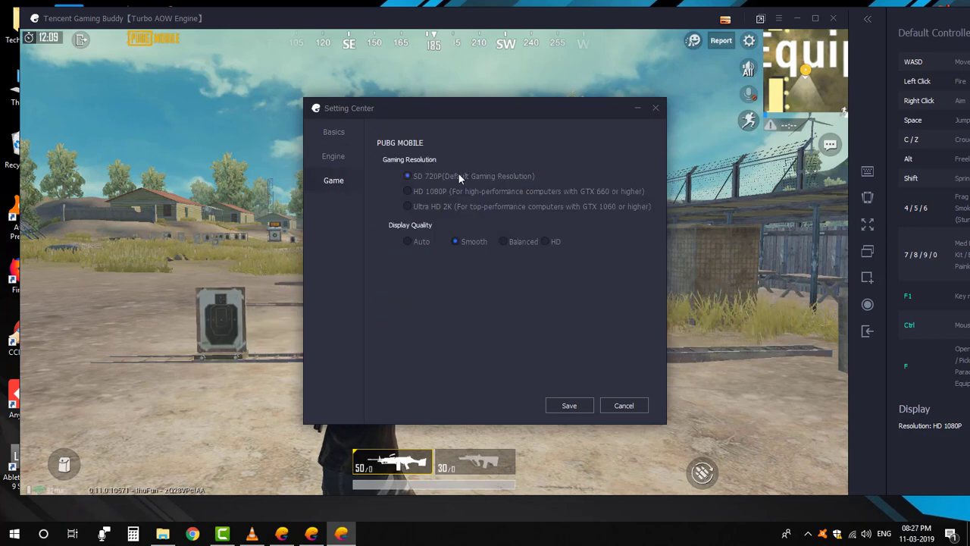
click(567, 406)
click(584, 303)
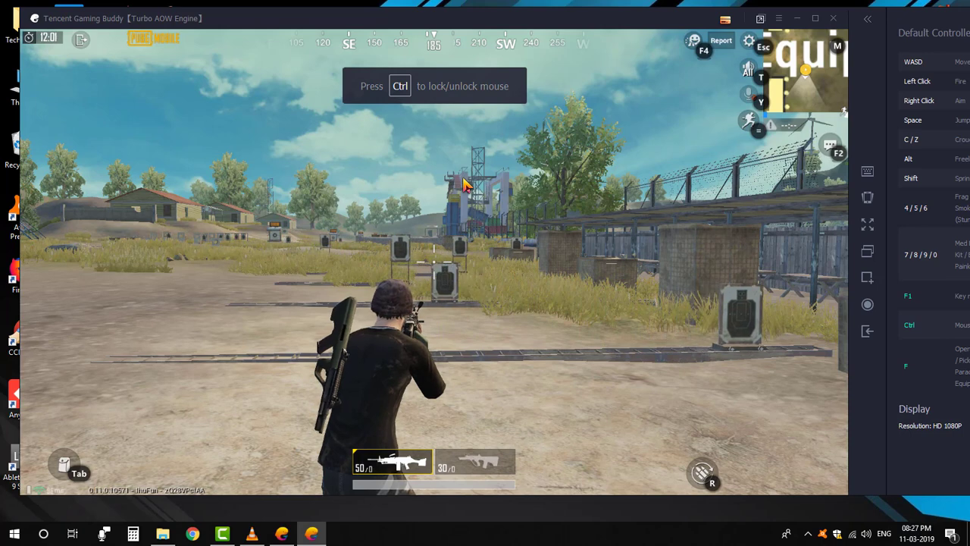
Step: Exit the running emulator and relaunch PUBG MOBILE from the Game Center
click(833, 24)
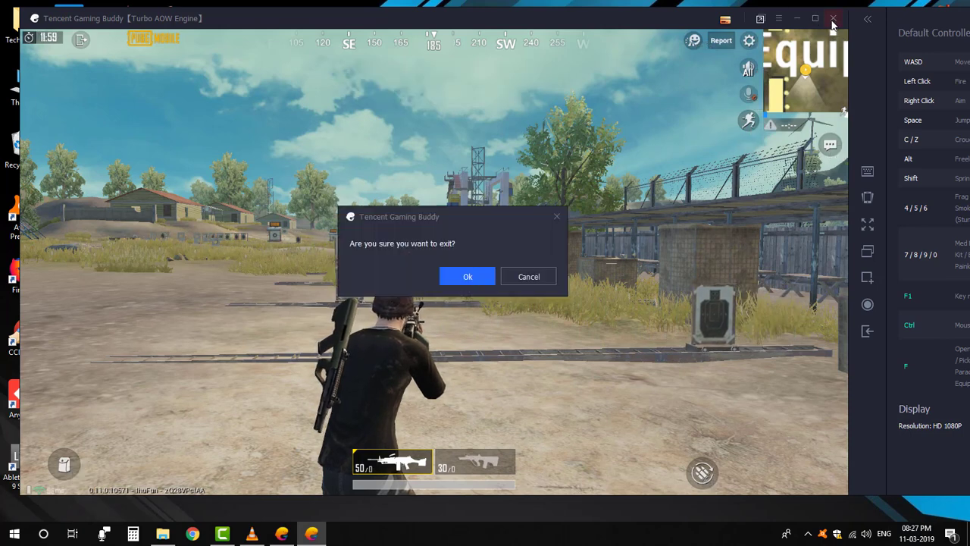
click(476, 275)
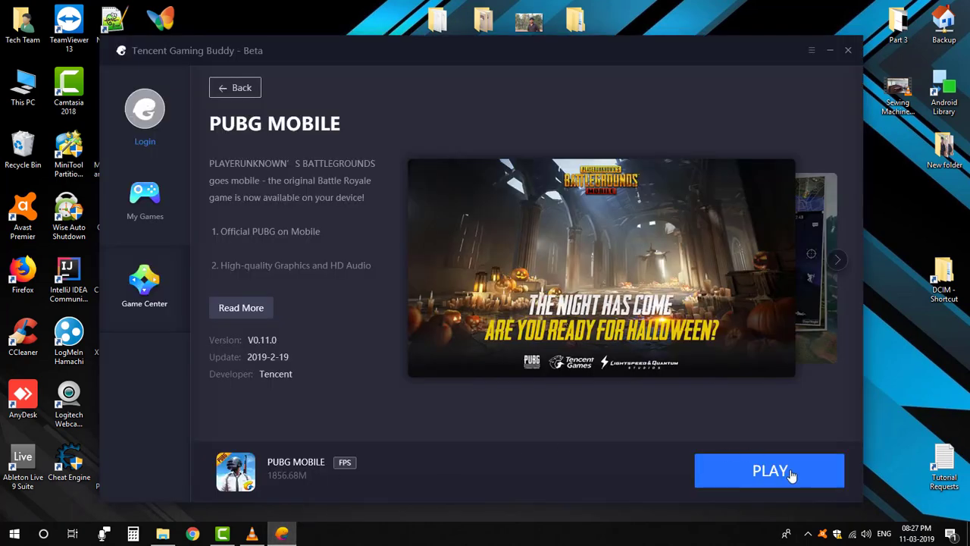
click(770, 472)
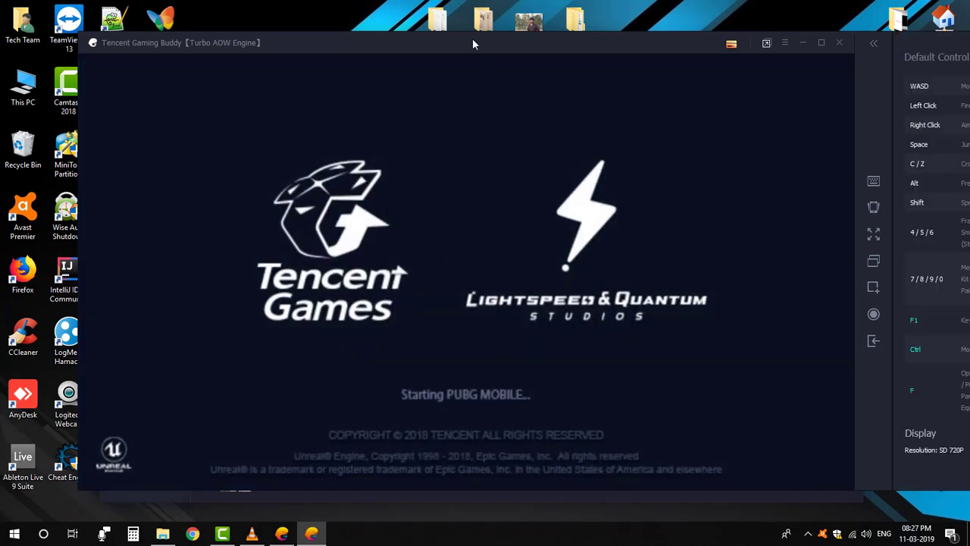
drag(470, 42, 408, 43)
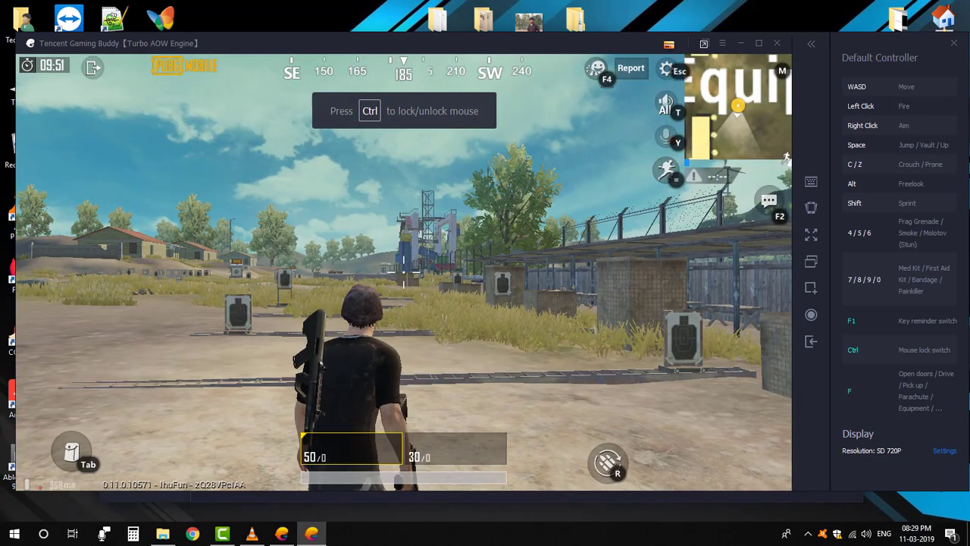
Step: Equip the M249 in the first weapon slot and strafe right in front of the targets
key(1)
key(d)
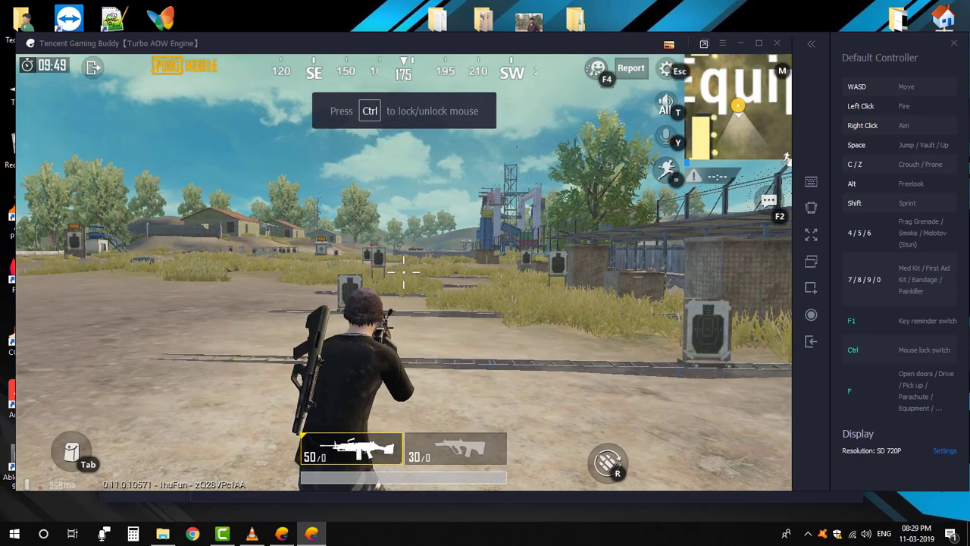
key(d)
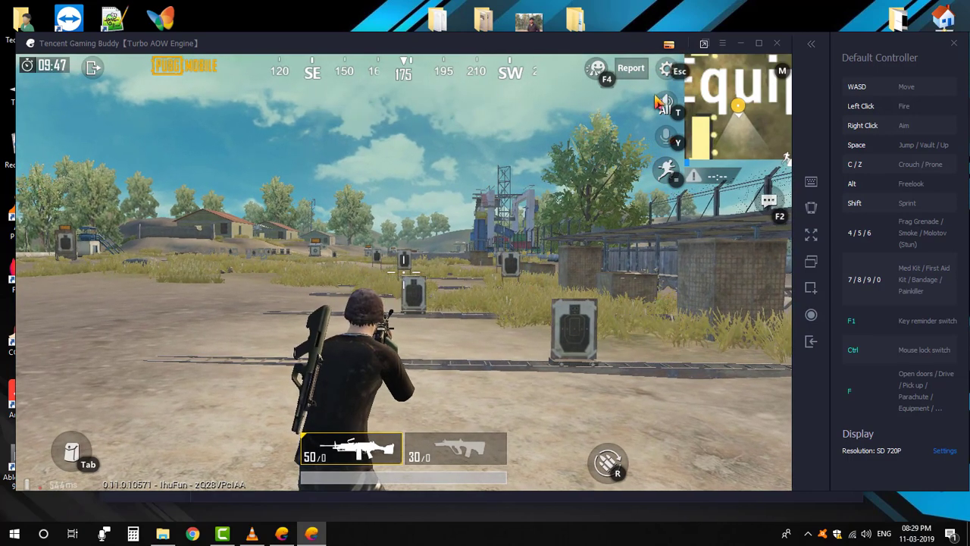
Step: Reset the Layout 2 on-screen buttons in the game's control customization, declining the incoming team invitation
click(666, 73)
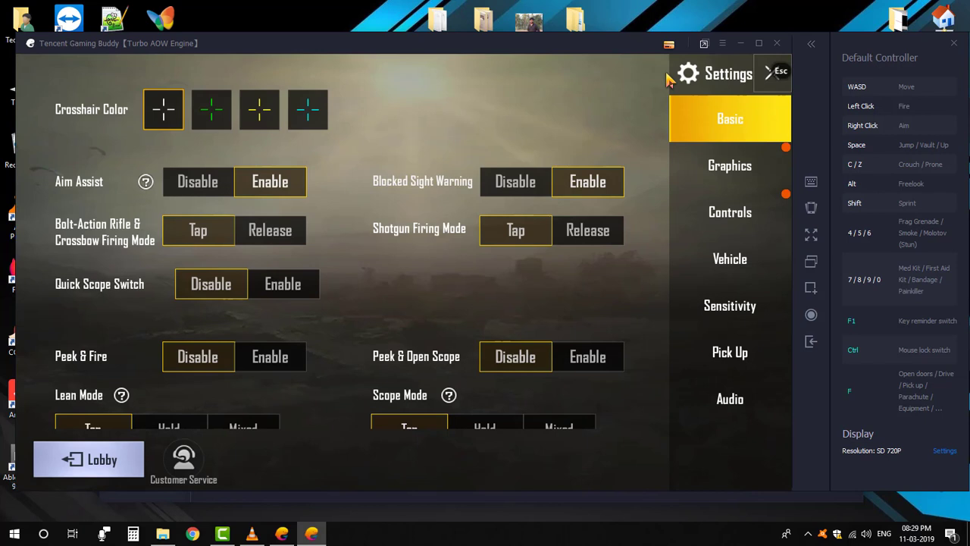
click(732, 213)
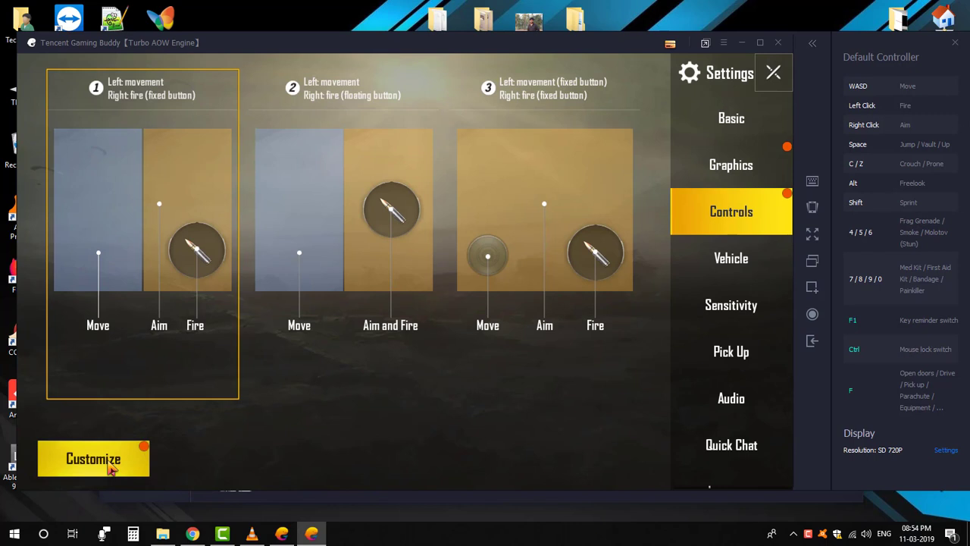
click(111, 469)
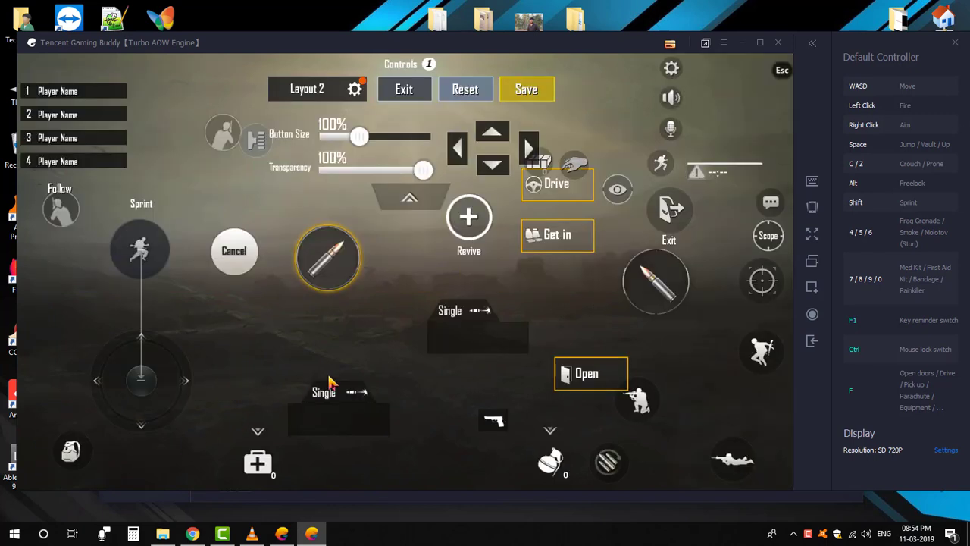
click(468, 90)
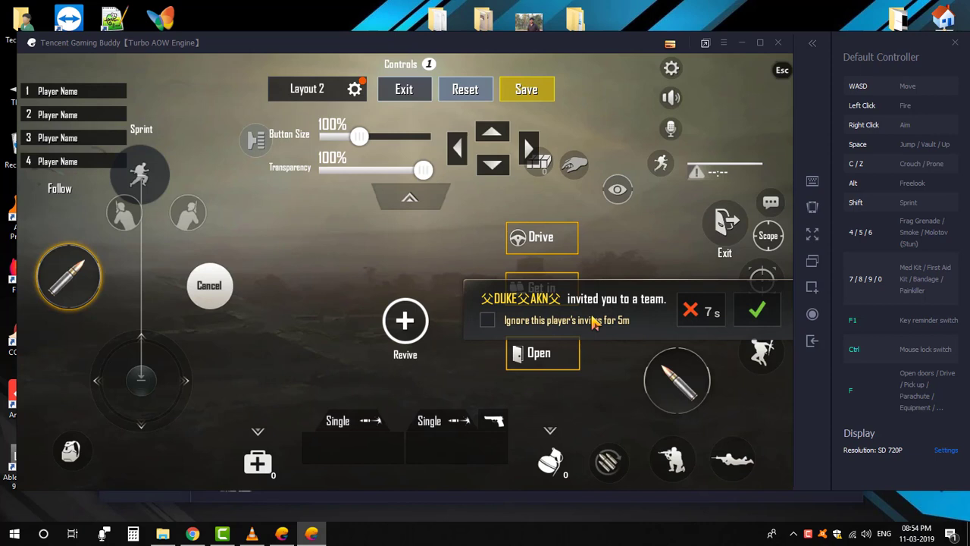
click(686, 317)
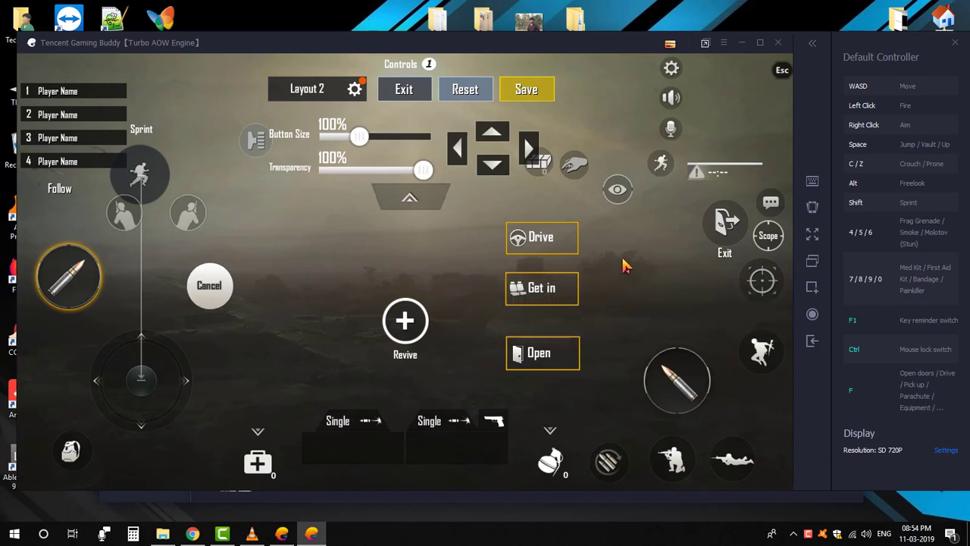
Step: Reset the emulator's keyboard mapping to its defaults in Smart 720P mode and save it
click(812, 183)
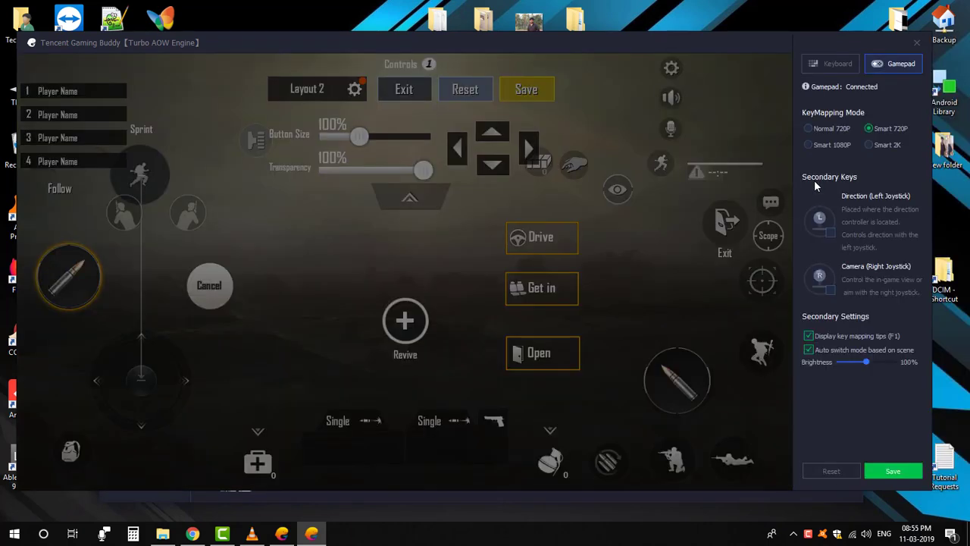
click(832, 66)
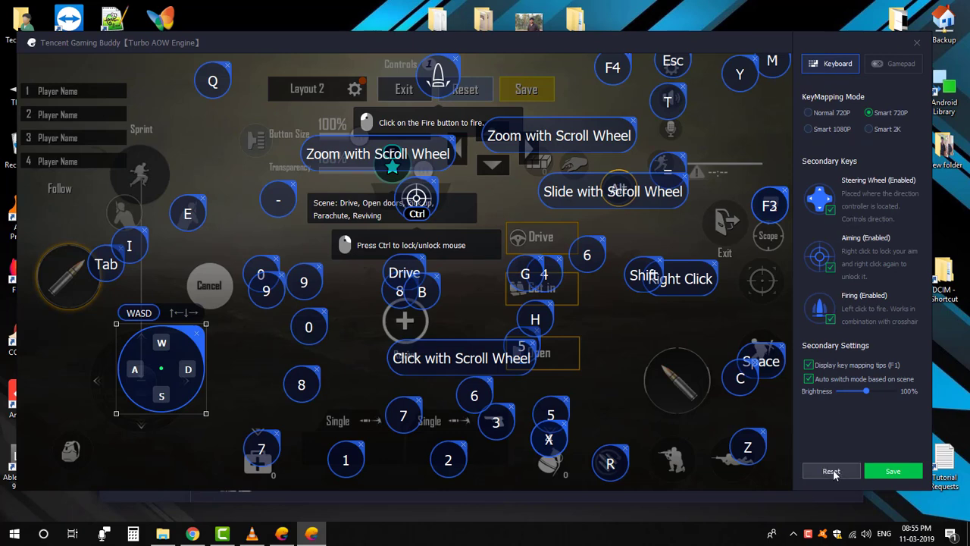
click(831, 471)
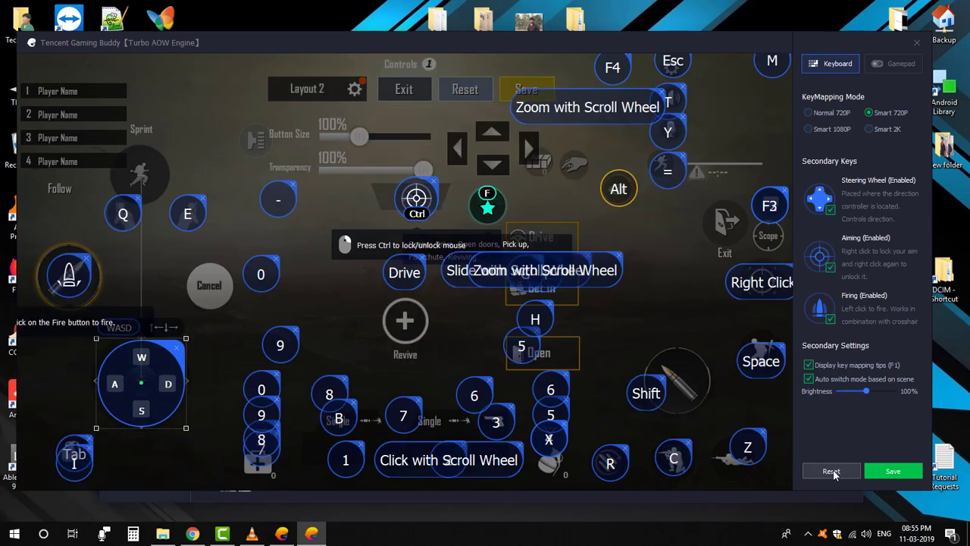
click(891, 473)
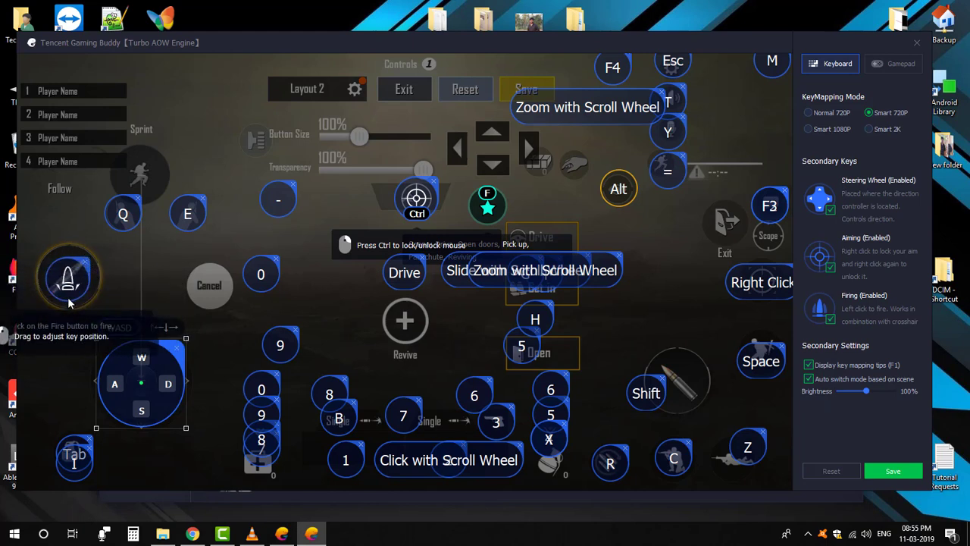
click(903, 471)
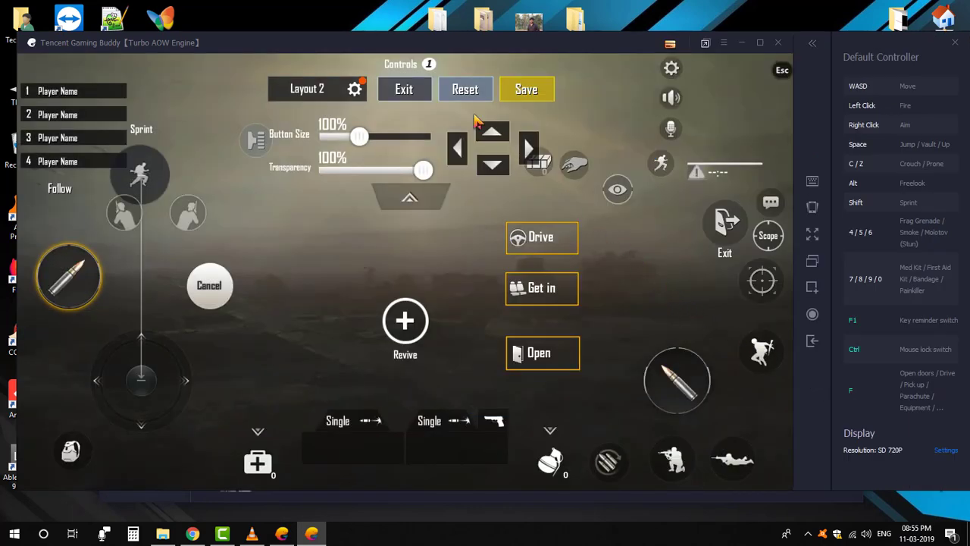
Step: Save the game's reset control layout and exit the layout editor
click(517, 91)
click(402, 92)
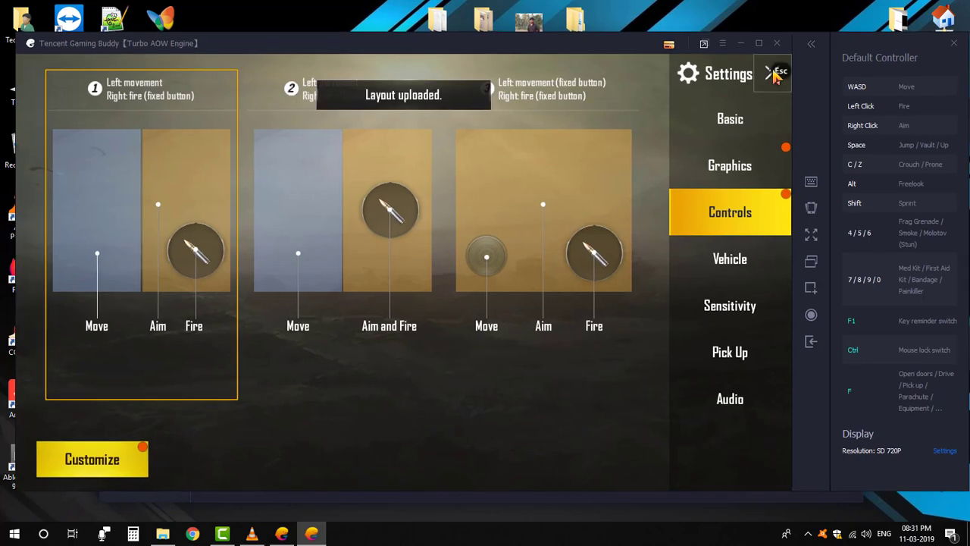
Step: Close the game settings and test-fire the M249 at the range, from the hip and aiming down its sights
click(775, 74)
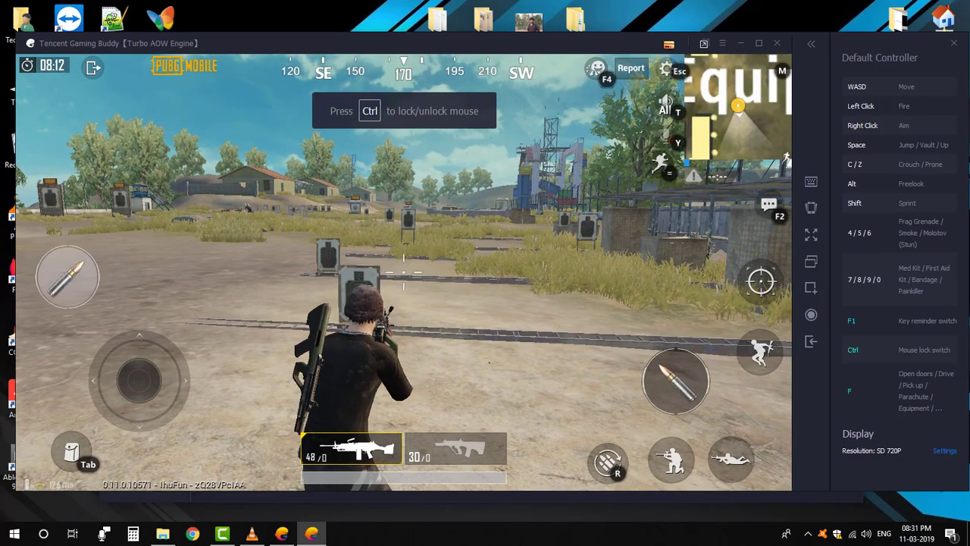
click(403, 269)
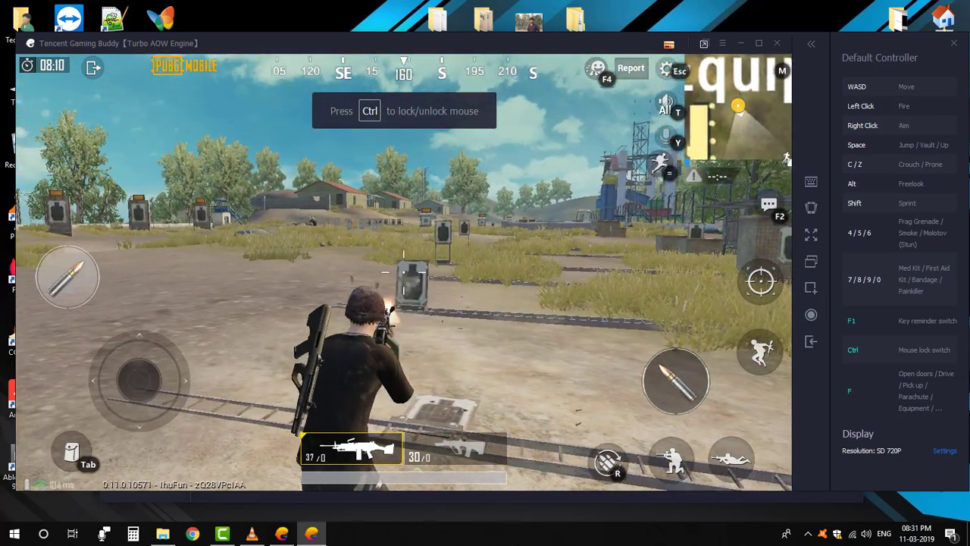
right_click(403, 267)
click(403, 267)
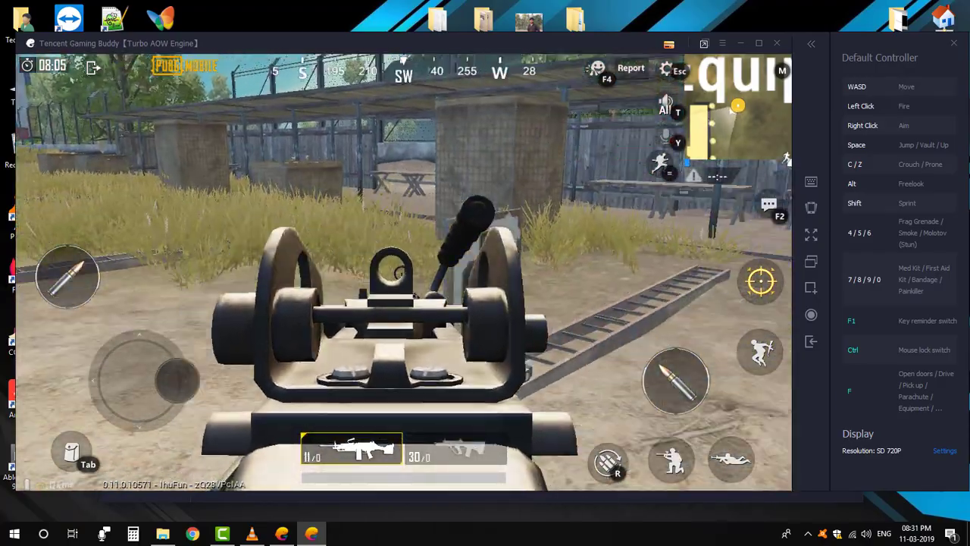
click(404, 269)
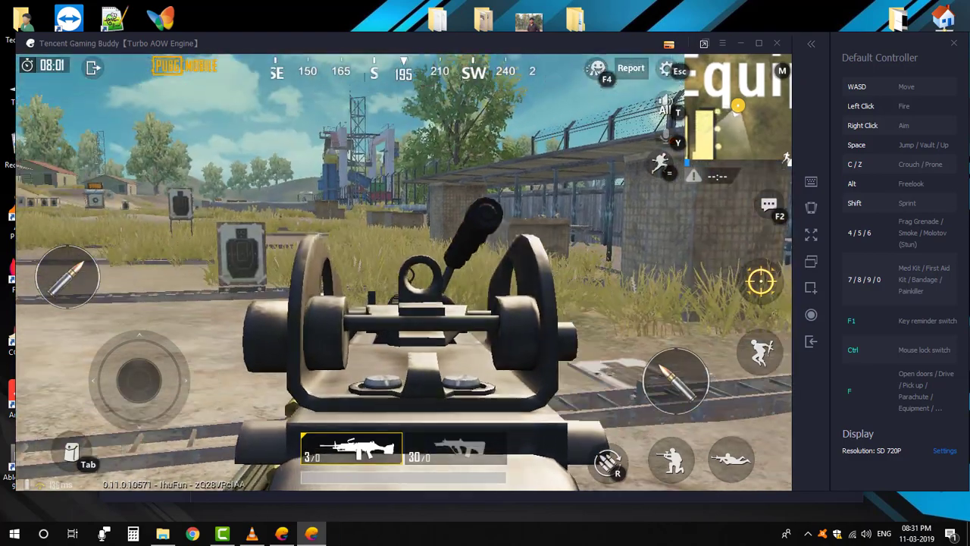
Step: Test the character's movement by running diagonally forward-left and then forward-right across the range
key(w+a)
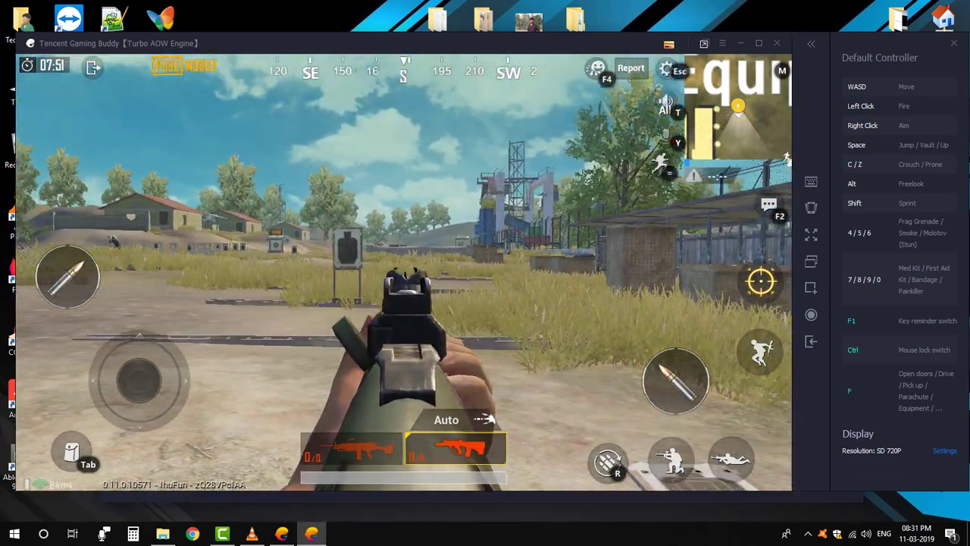
key(w+d)
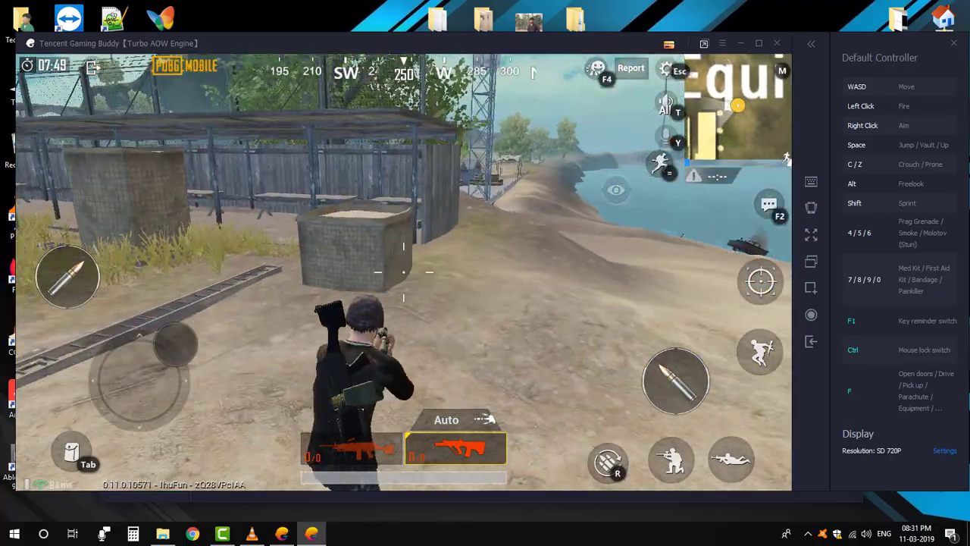